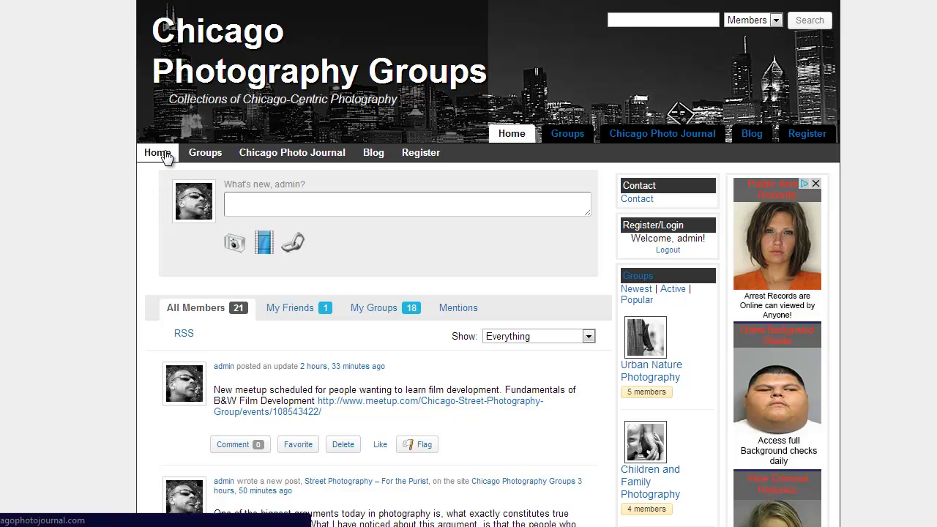
# Expand the empty 'What's new, admin?' status box on the home activity feed.
pyautogui.click(405, 209)
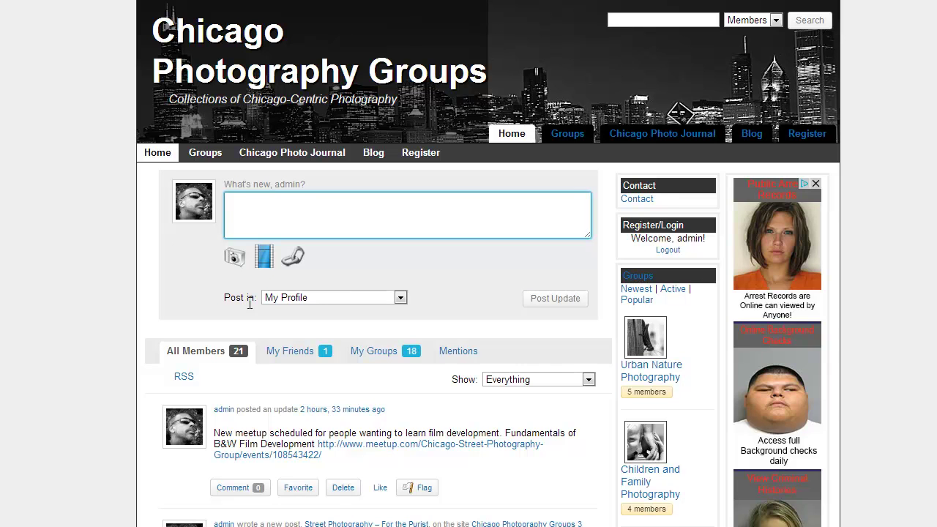
# Check the Post in group list, keep My Profile, and go to the admin's member profile.
pyautogui.click(402, 297)
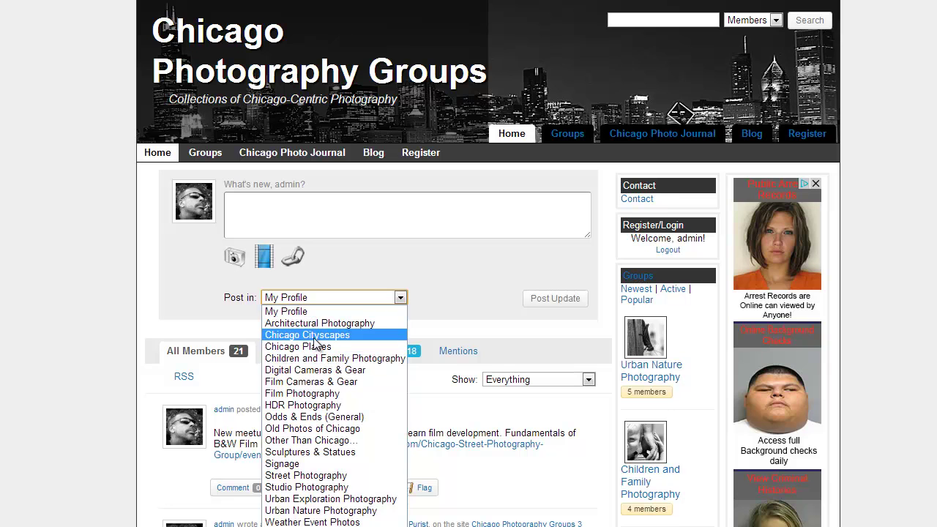
pyautogui.click(430, 272)
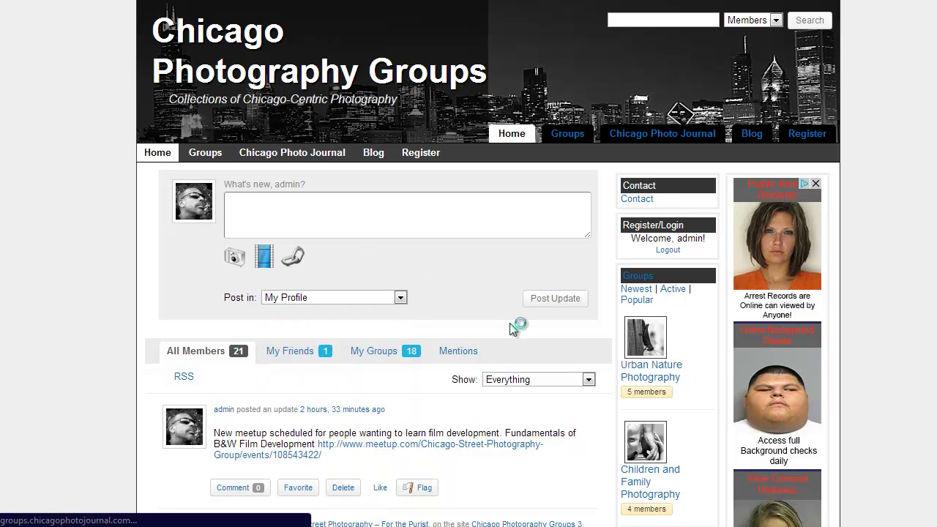
pyautogui.click(205, 204)
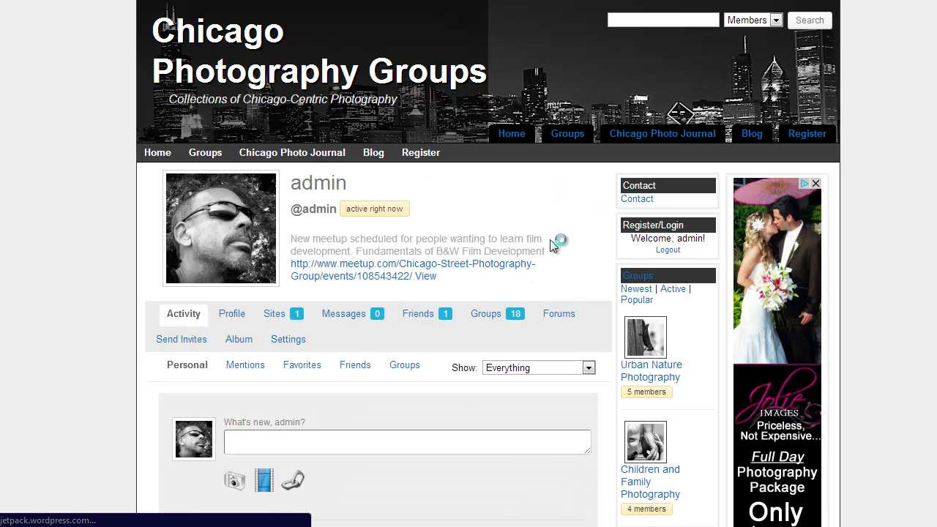
# Look over the admin's public profile details on the Profile tab.
pyautogui.scroll(-1, 573, 213)
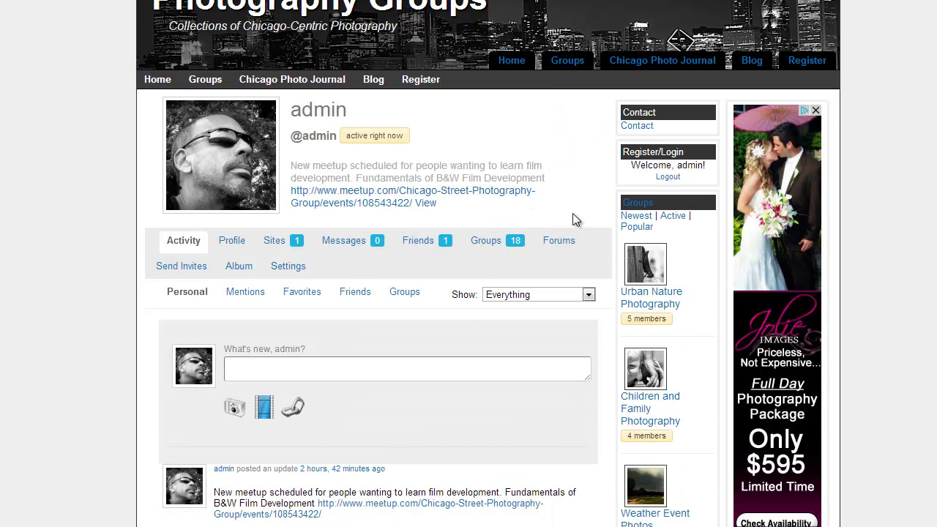
pyautogui.scroll(1, 572, 213)
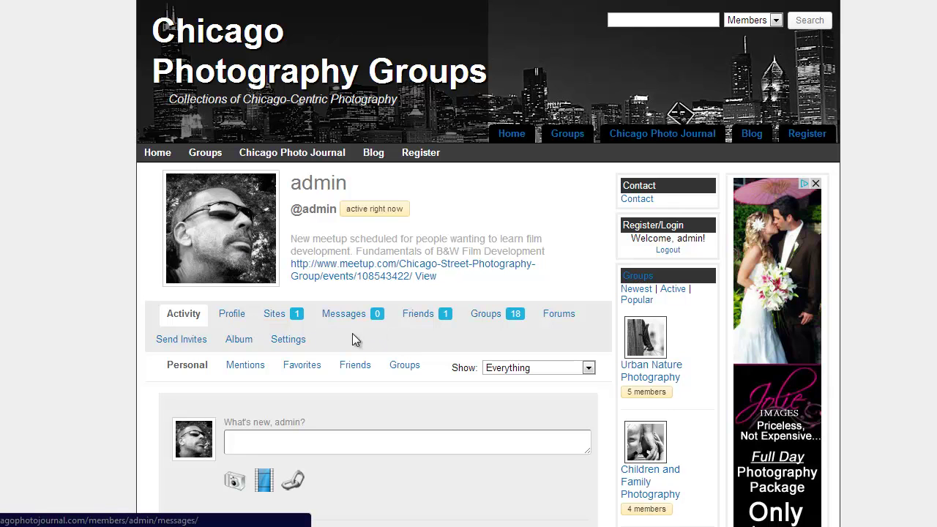
pyautogui.scroll(-1, 369, 338)
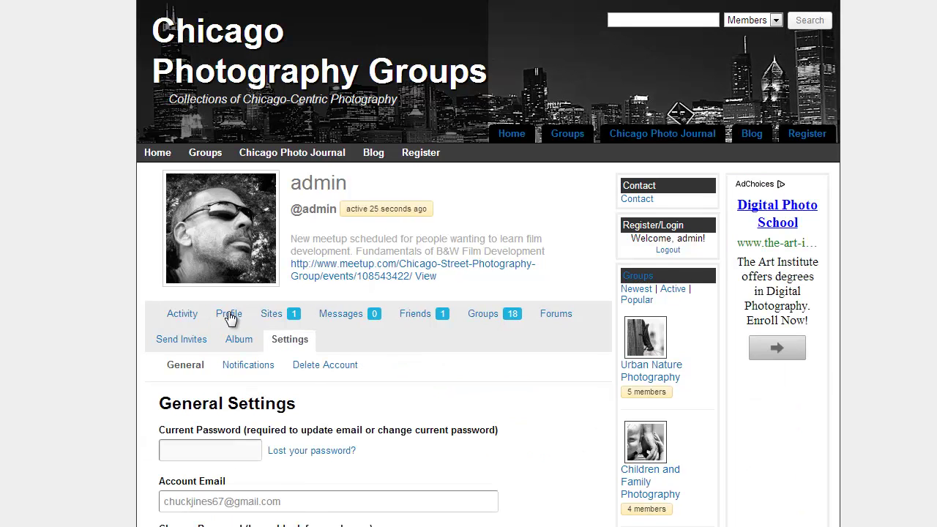
pyautogui.click(229, 315)
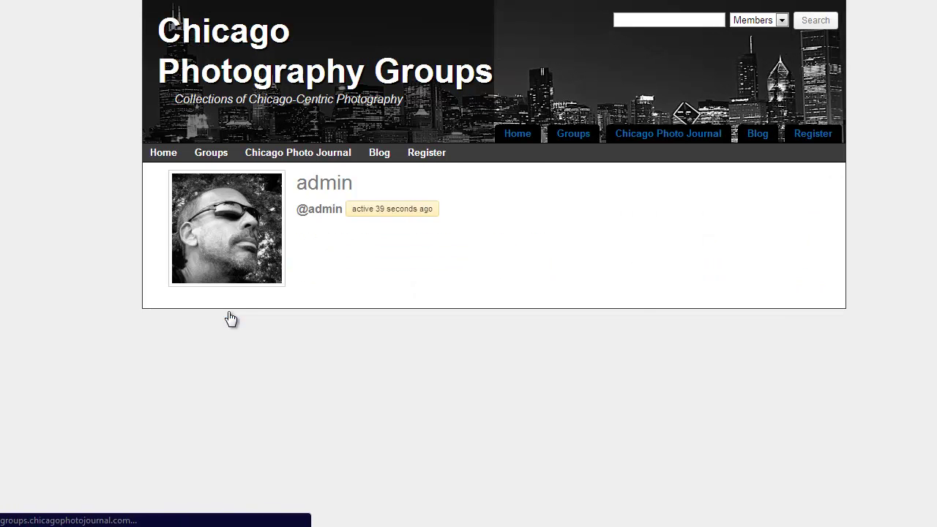
pyautogui.scroll(-1, 371, 341)
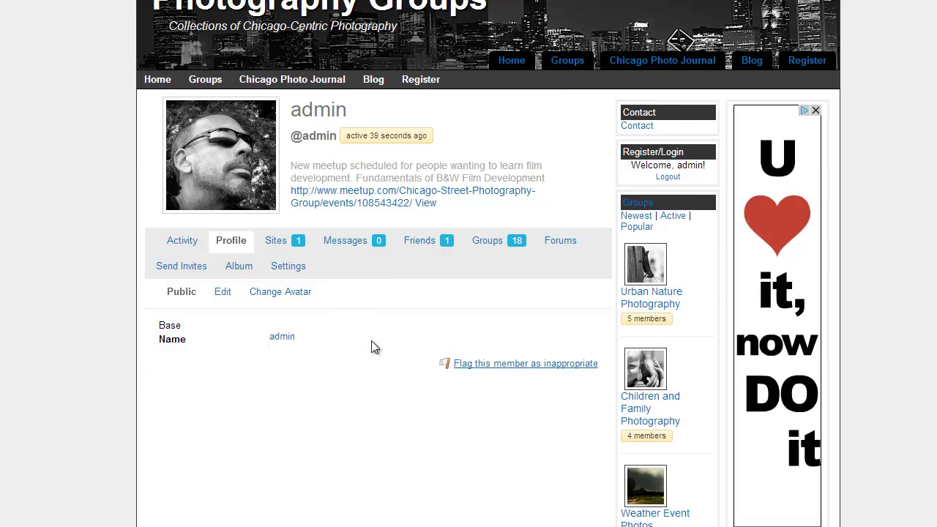
# View the Change Avatar page with its webcam snapshot and image upload options.
pyautogui.click(290, 297)
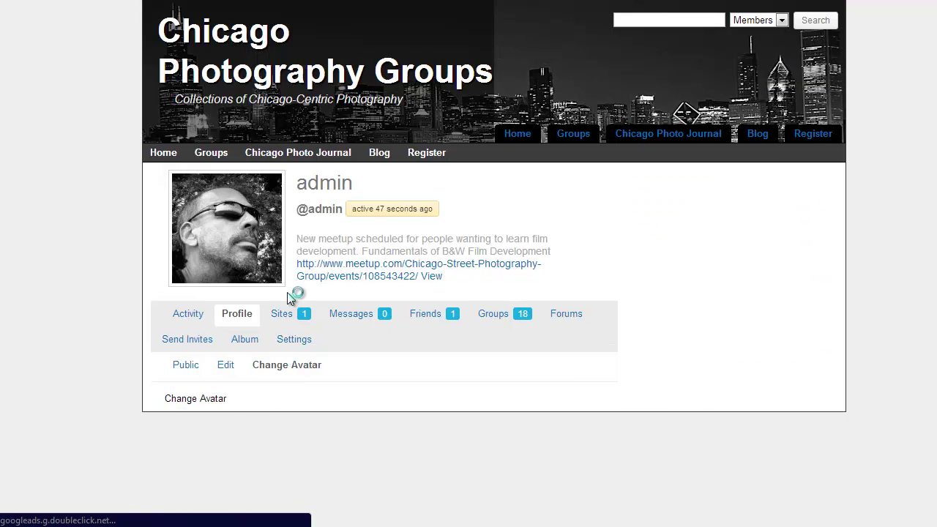
pyautogui.scroll(-1, 360, 298)
pyautogui.scroll(-2, 359, 297)
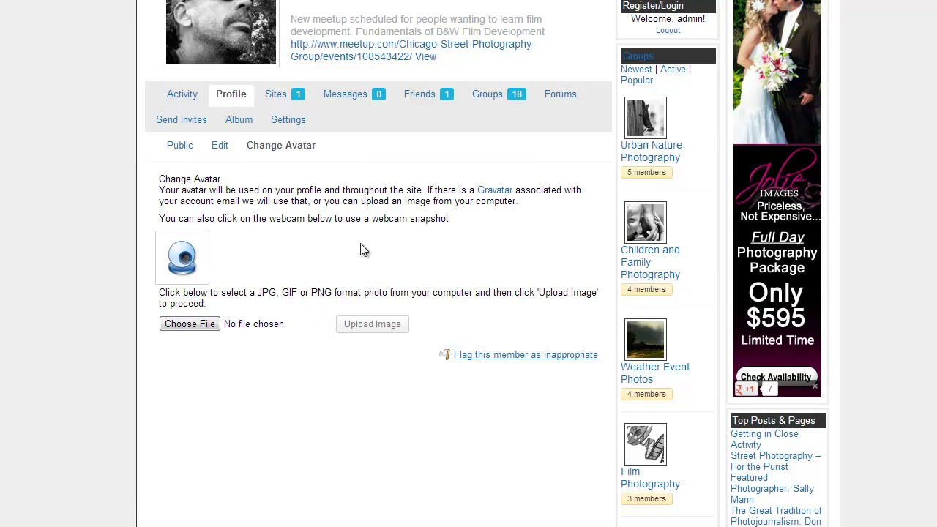
pyautogui.scroll(3, 362, 251)
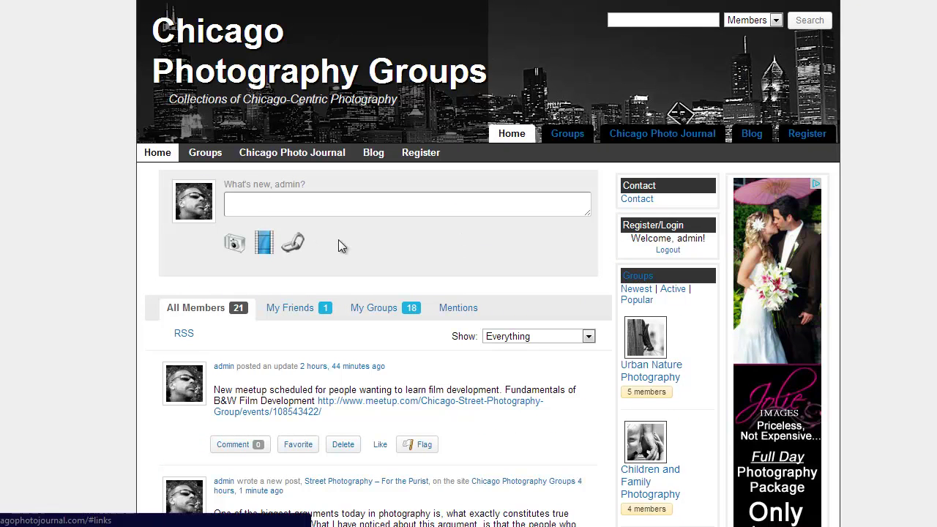
# Browse the Groups Directory's 18 groups, ordered by last active.
pyautogui.click(205, 154)
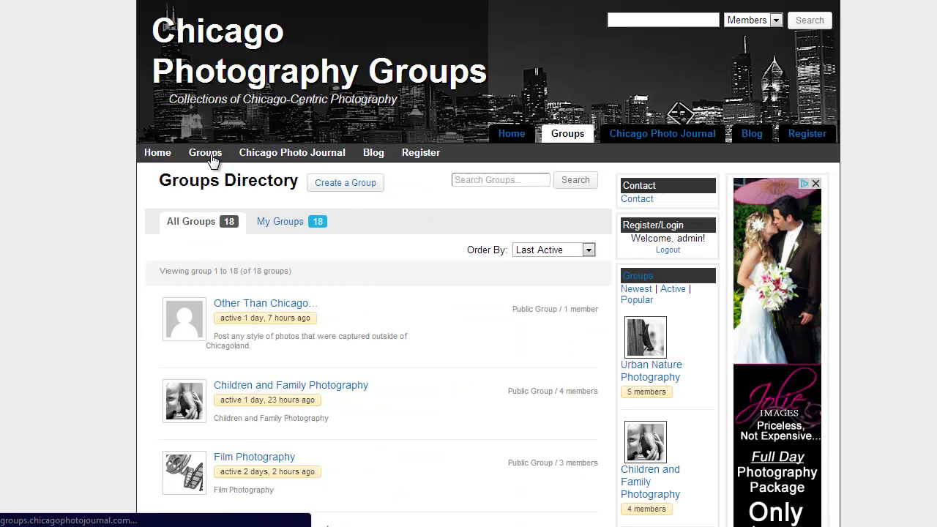
pyautogui.scroll(-1, 428, 294)
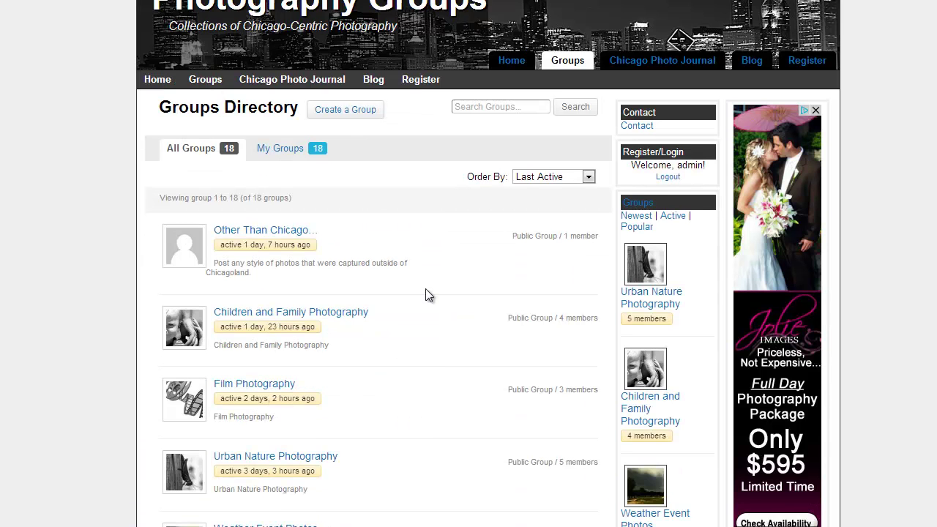
pyautogui.scroll(-3, 427, 294)
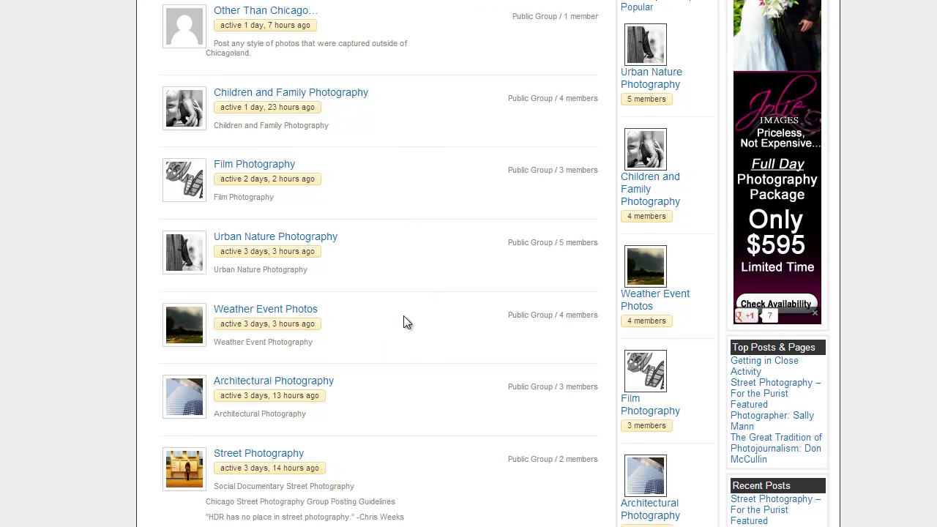
pyautogui.scroll(-1, 415, 325)
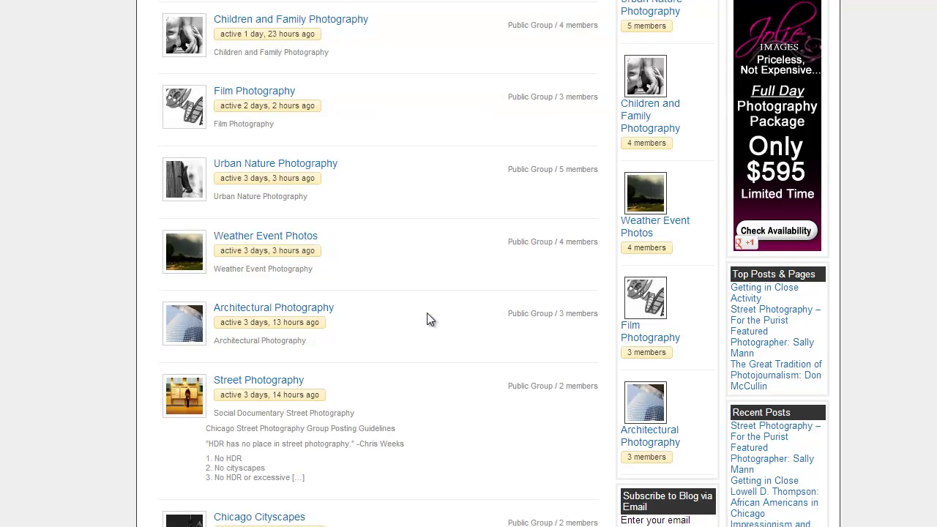
pyautogui.scroll(-2, 428, 313)
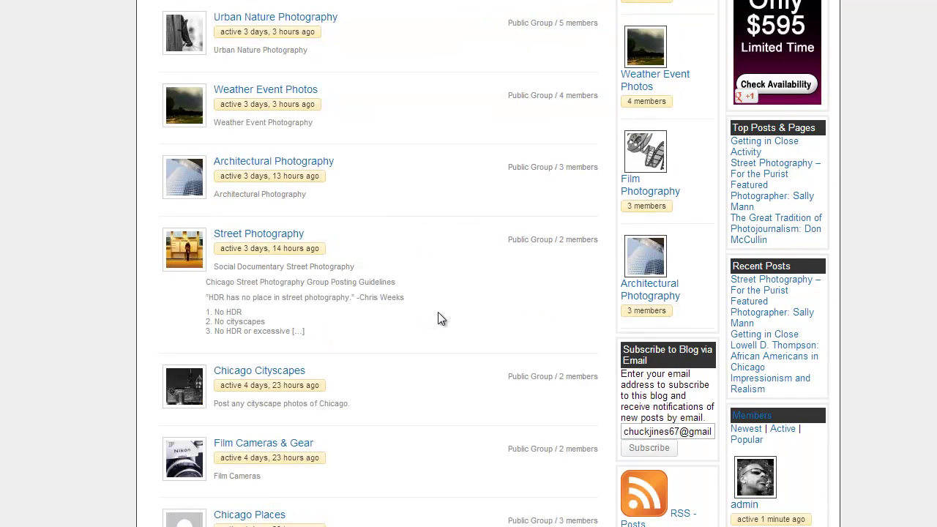
pyautogui.scroll(7, 441, 317)
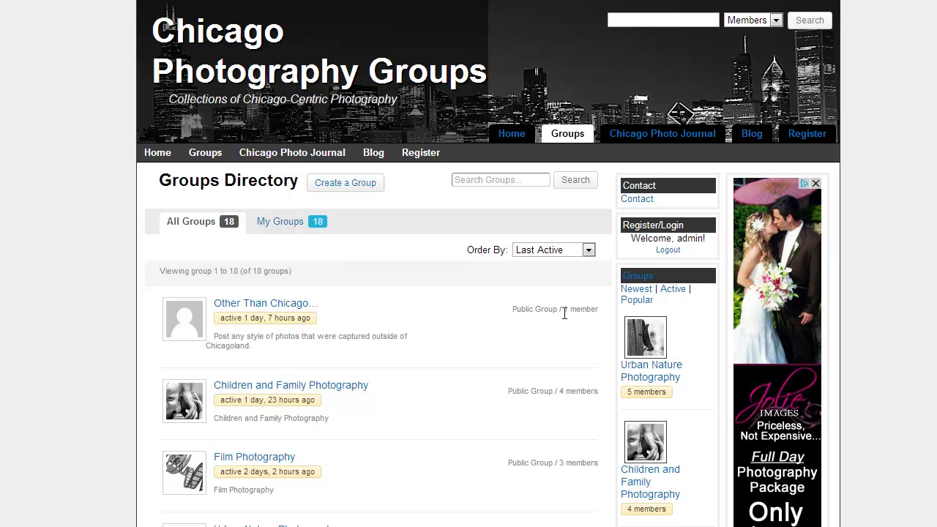
pyautogui.scroll(-1, 440, 352)
pyautogui.scroll(1, 443, 352)
pyautogui.scroll(-1, 437, 361)
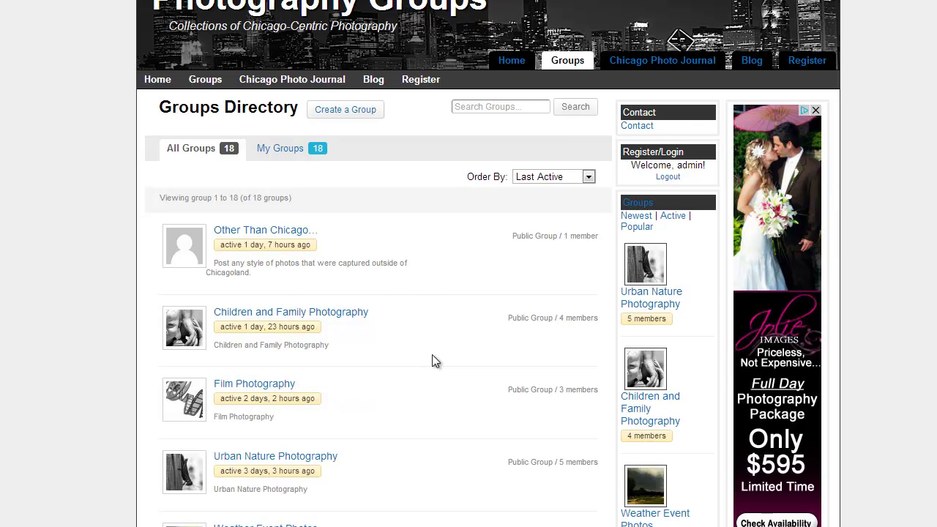
# Go to the Children and Family Photography group page and look through it.
pyautogui.click(361, 319)
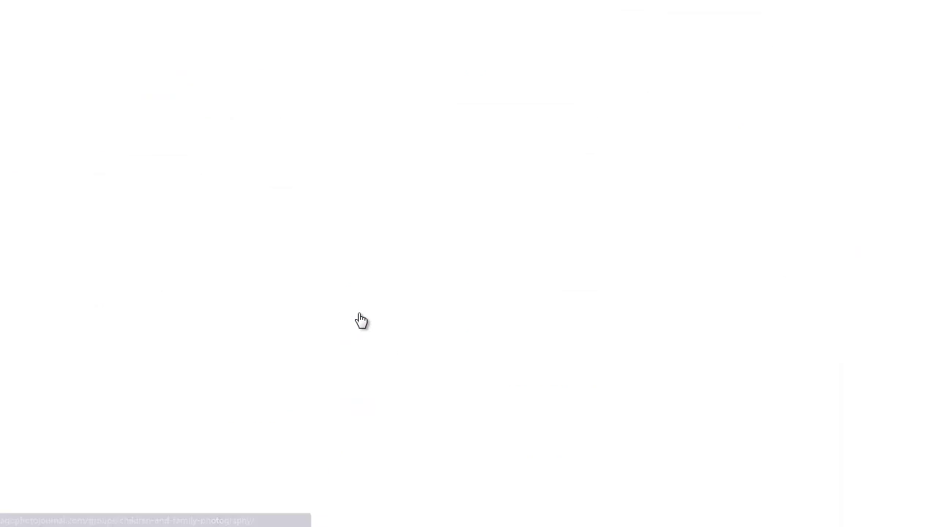
pyautogui.scroll(-2, 429, 337)
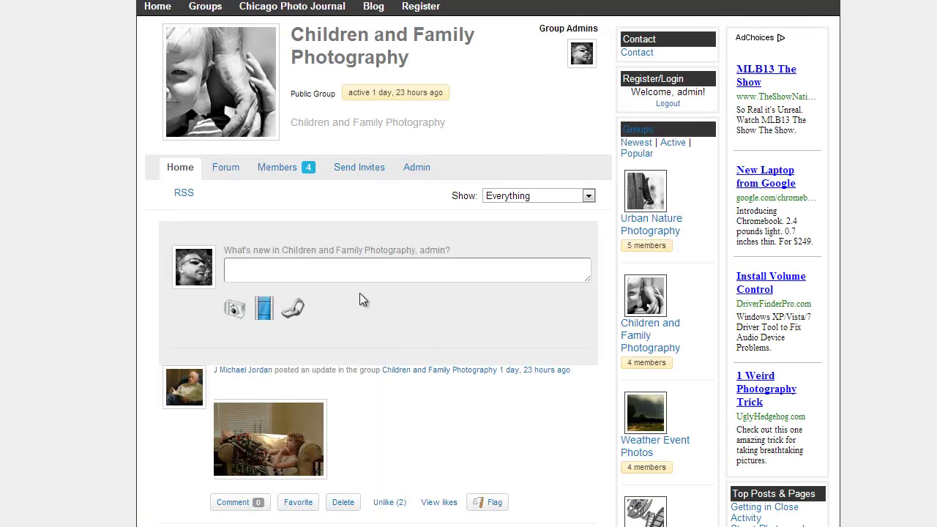
pyautogui.scroll(-1, 401, 335)
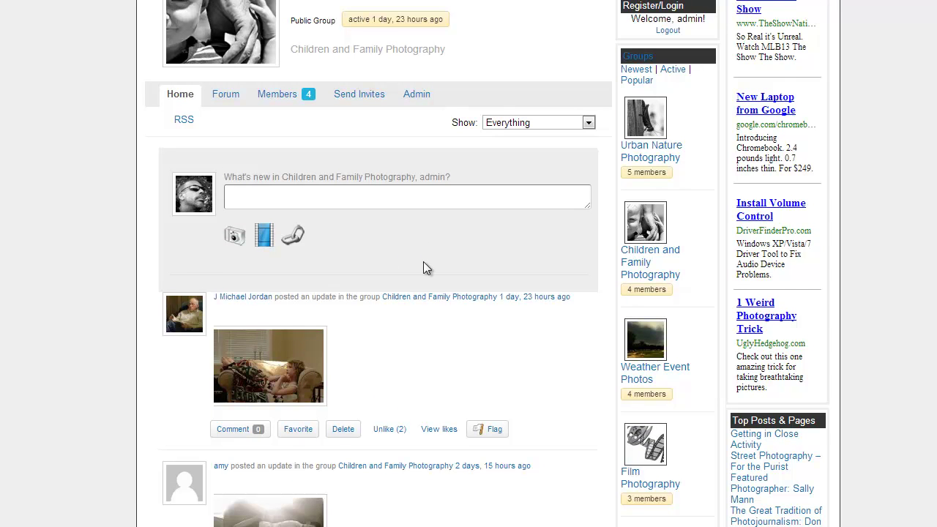
pyautogui.scroll(1, 428, 267)
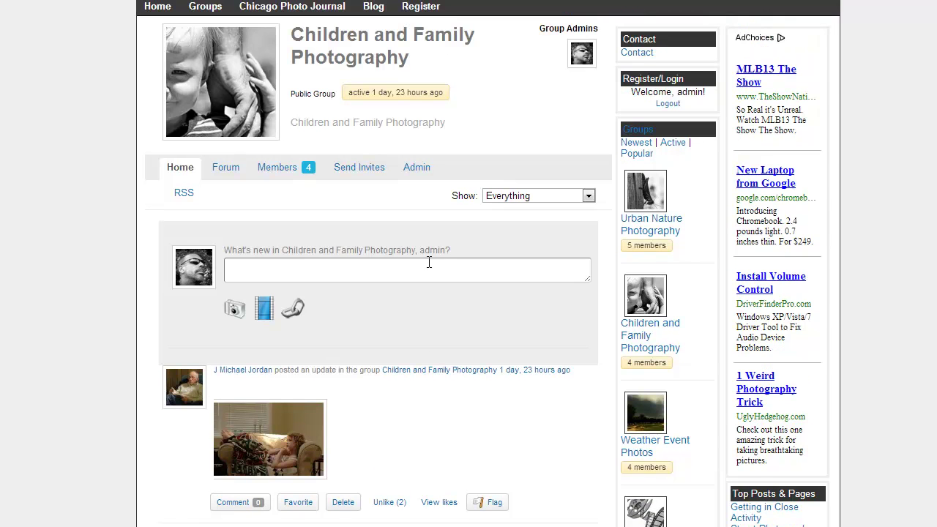
# Expand the group's What's new box, then return to the site's home activity feed.
pyautogui.click(388, 277)
pyautogui.scroll(1, 411, 292)
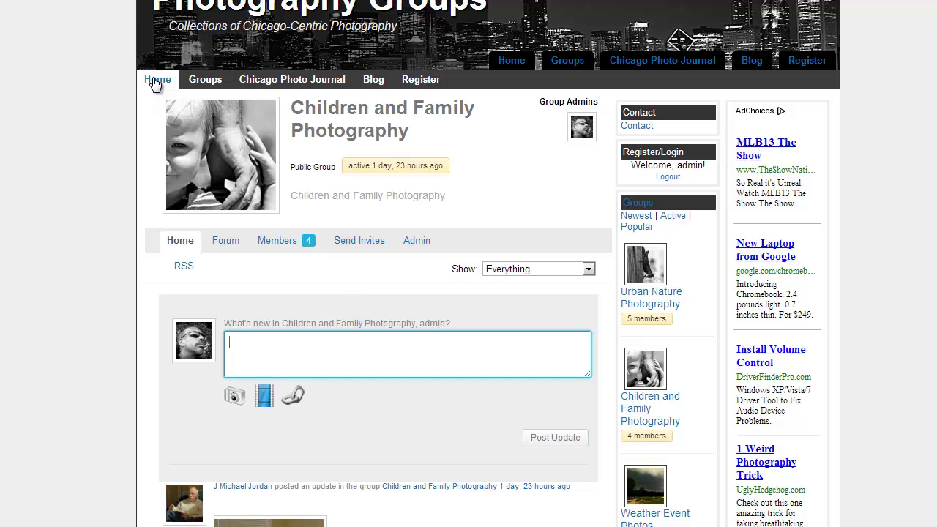
pyautogui.click(196, 134)
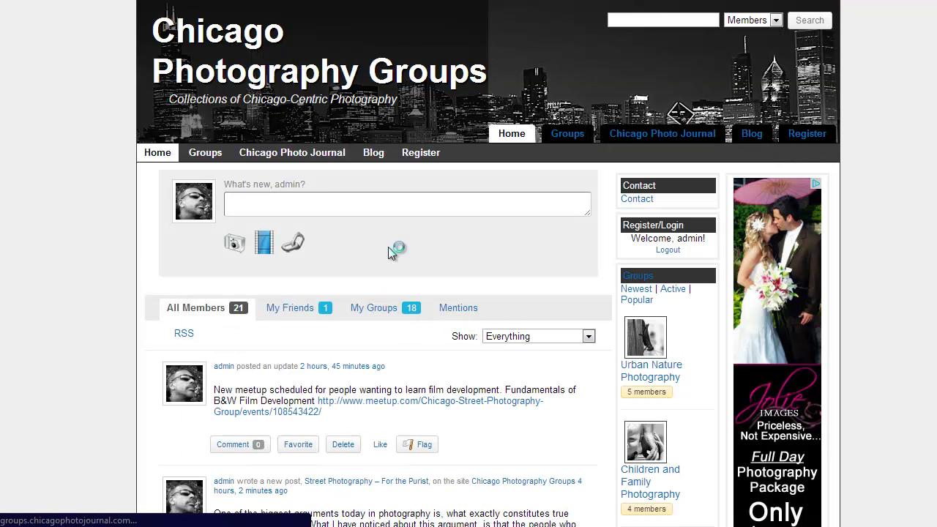
# Write 'Ally Boys Israel Lower Wacker #Chicago 2013.', correcting 'Isreal', and bring up photo options.
pyautogui.click(385, 206)
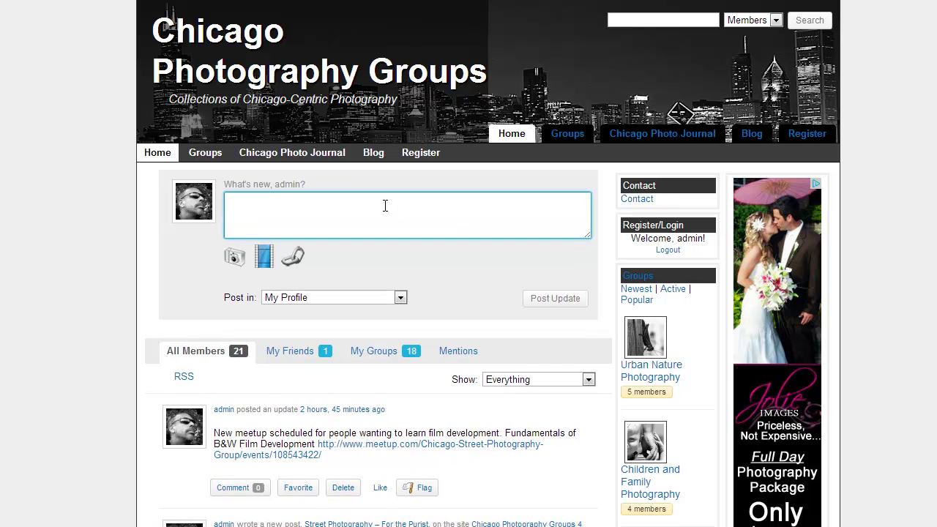
pyautogui.write('Ally Boys Isreal Lower ')
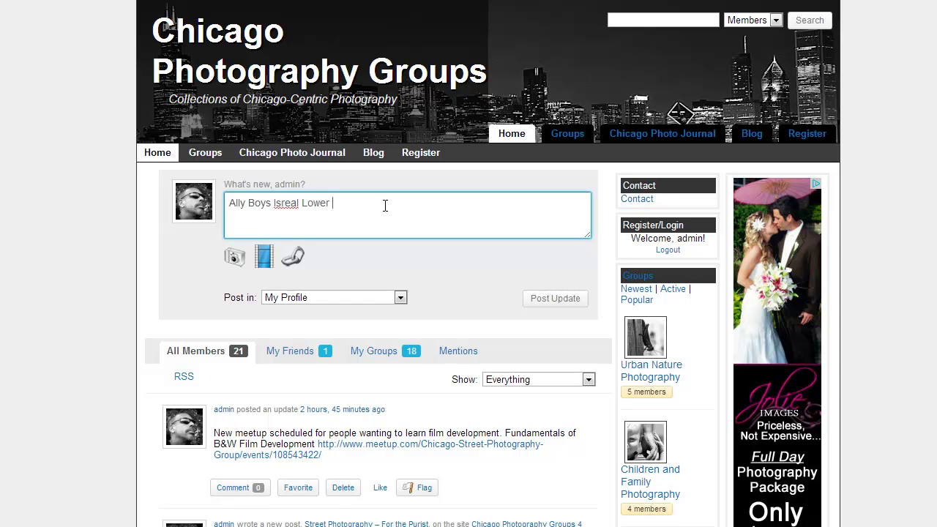
pyautogui.write('Wacker #Chicago 2013.')
pyautogui.rightClick(284, 204)
pyautogui.click(321, 215)
pyautogui.click(470, 204)
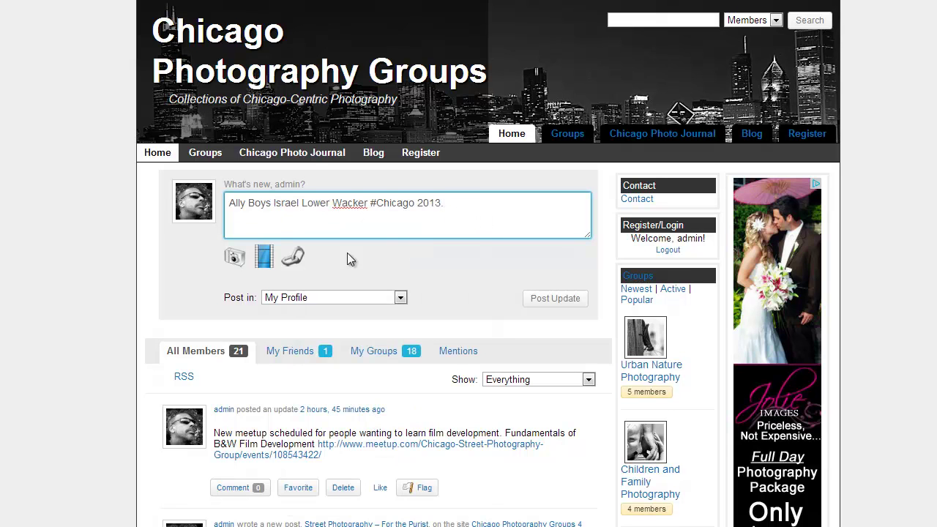
pyautogui.click(235, 259)
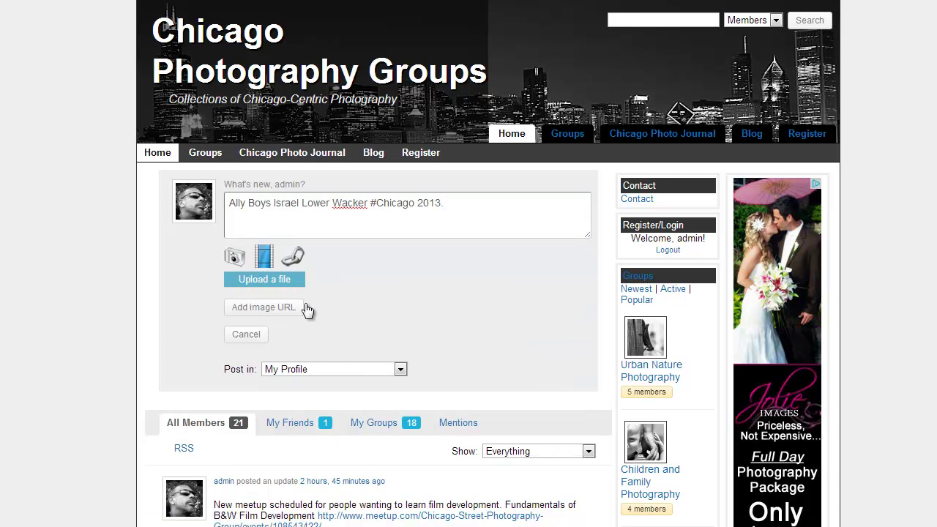
# Upload the 2.6MB 'Alley Boys, Israel ...cago 2013.jpg' image from the computer.
pyautogui.click(281, 280)
pyautogui.moveTo(394, 34)
pyautogui.mouseDown()
pyautogui.moveTo(394, 121)
pyautogui.moveTo(396, 26)
pyautogui.mouseUp()
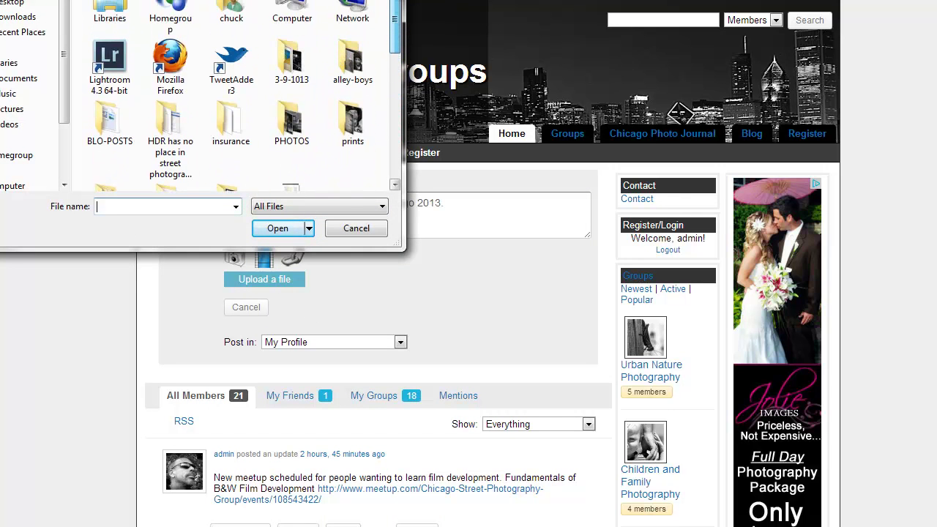
pyautogui.keyDown('ctrl'); pyautogui.scroll(2, 368, 65); pyautogui.keyUp('ctrl')
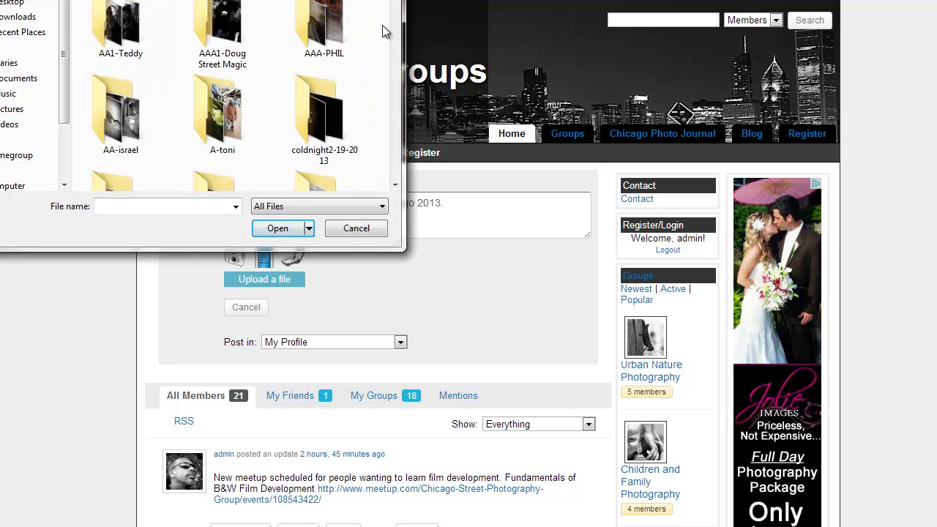
pyautogui.scroll(-1, 398, 3)
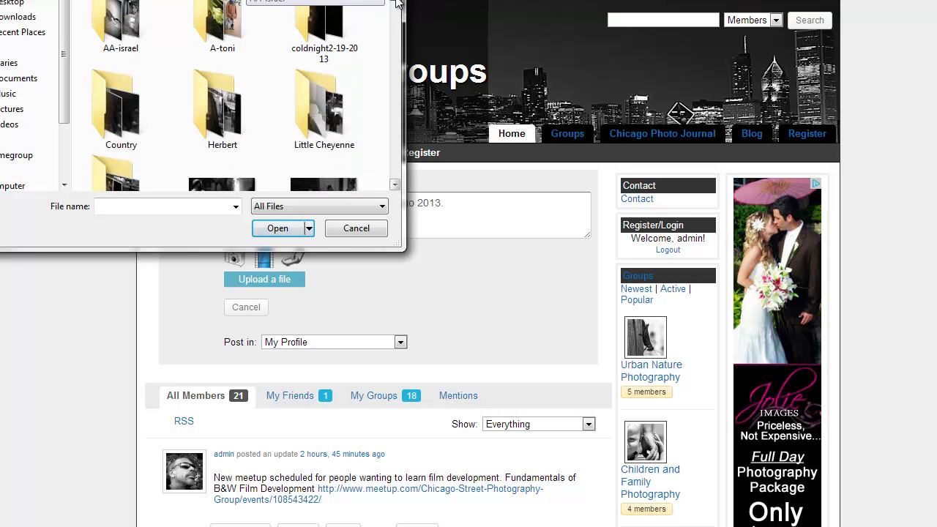
pyautogui.scroll(-3, 167, 27)
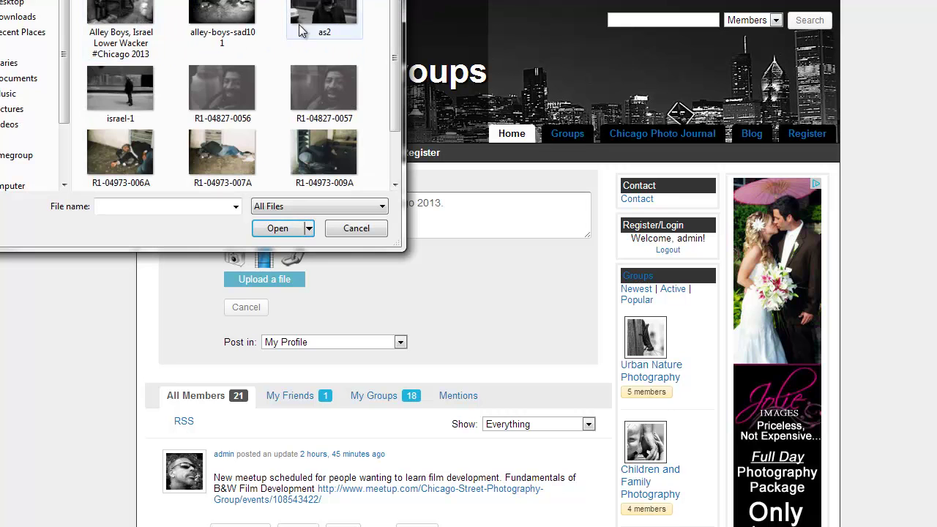
pyautogui.click(120, 14)
pyautogui.click(278, 228)
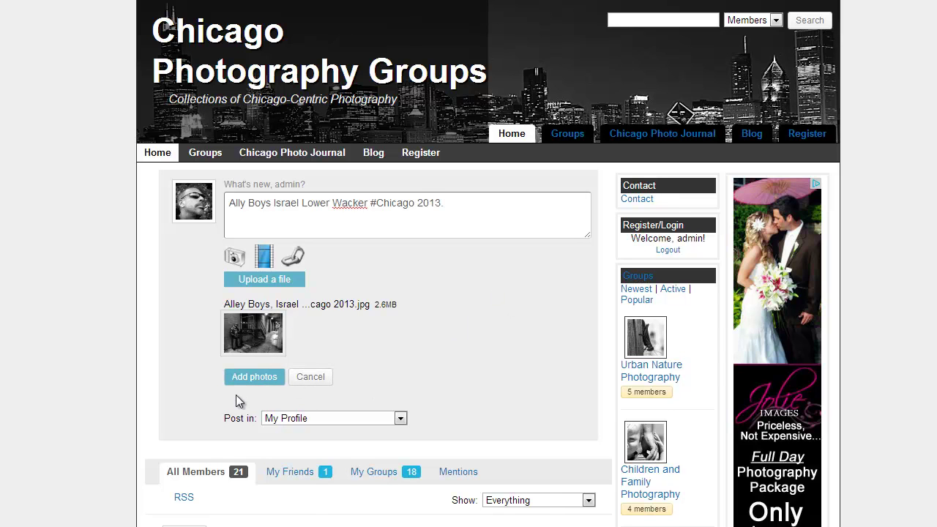
# Set Post in to Street Photography and publish the Lower Wacker photo update.
pyautogui.scroll(-1, 216, 377)
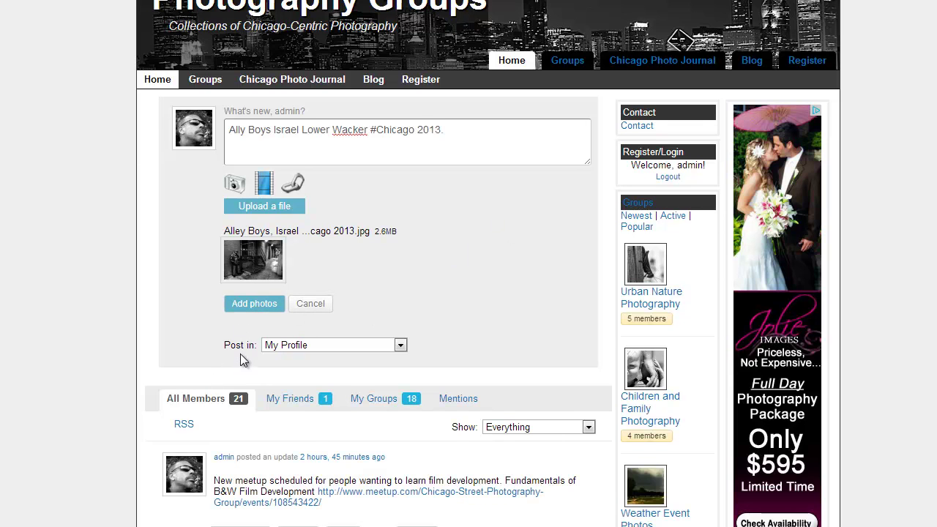
pyautogui.click(403, 347)
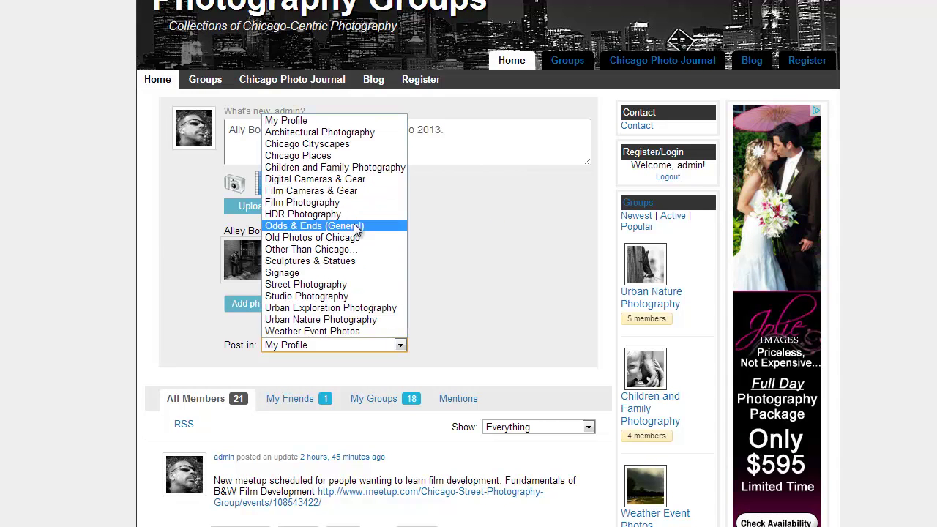
pyautogui.click(349, 285)
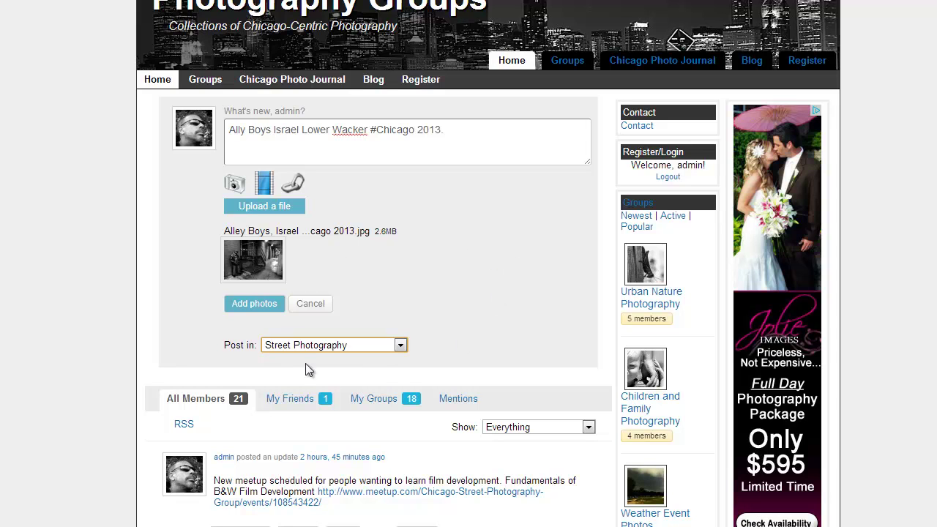
pyautogui.click(250, 308)
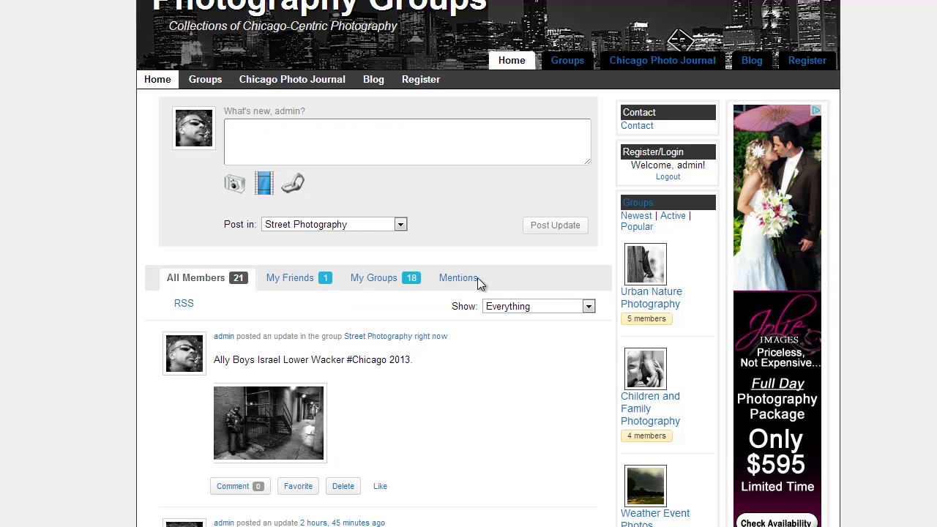
pyautogui.scroll(-1, 477, 277)
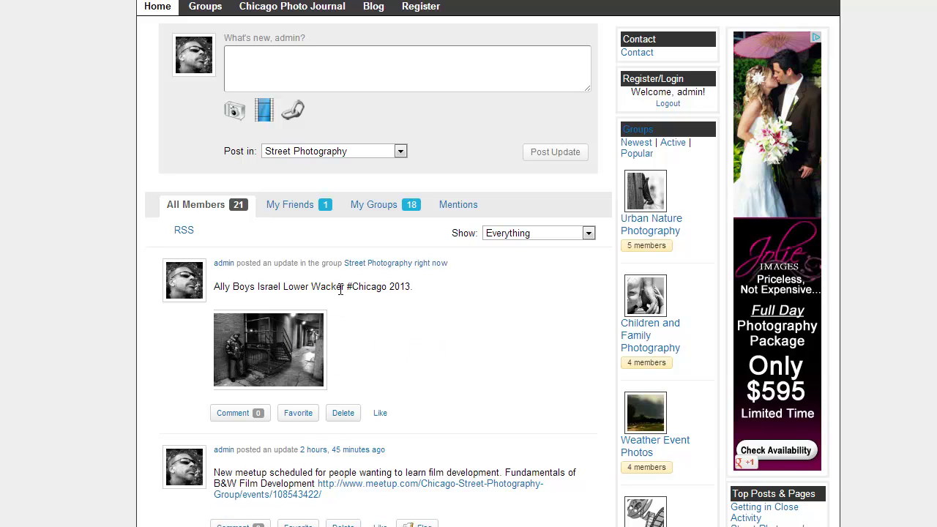
pyautogui.scroll(2, 456, 348)
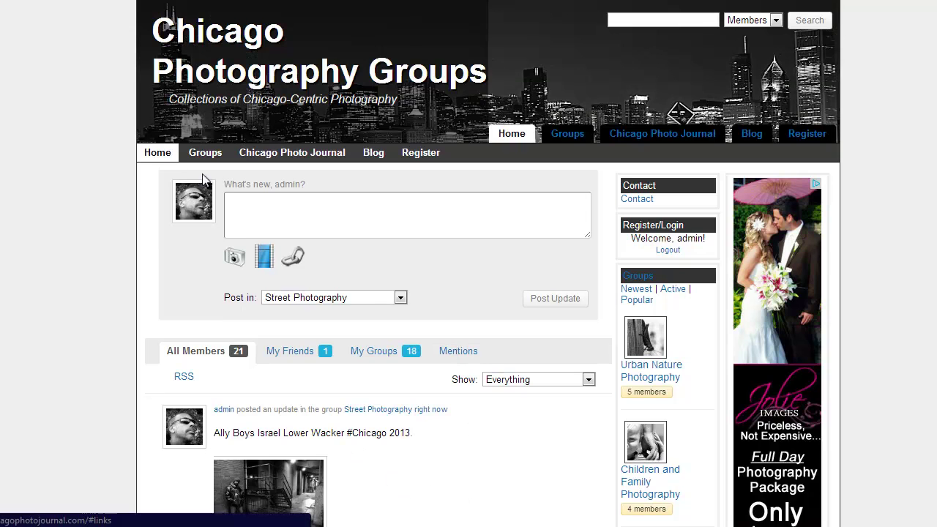
pyautogui.click(167, 155)
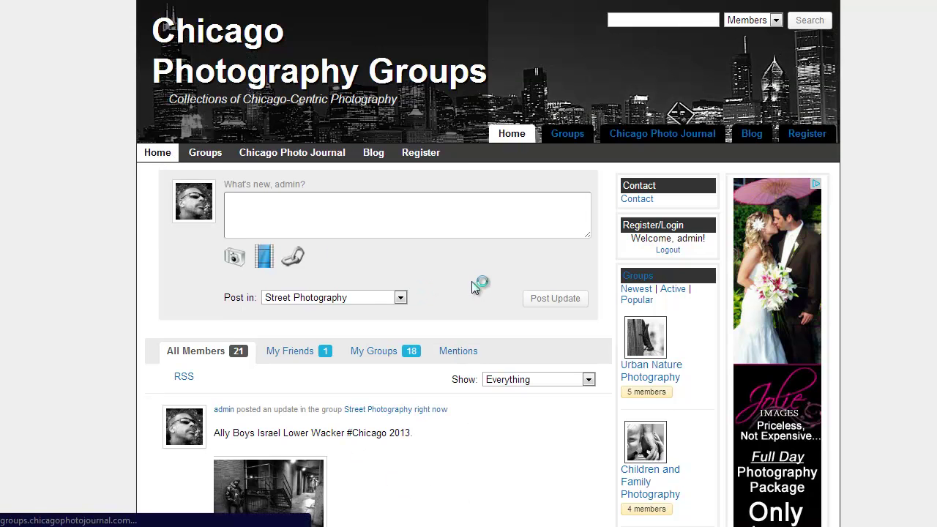
pyautogui.scroll(-1, 491, 314)
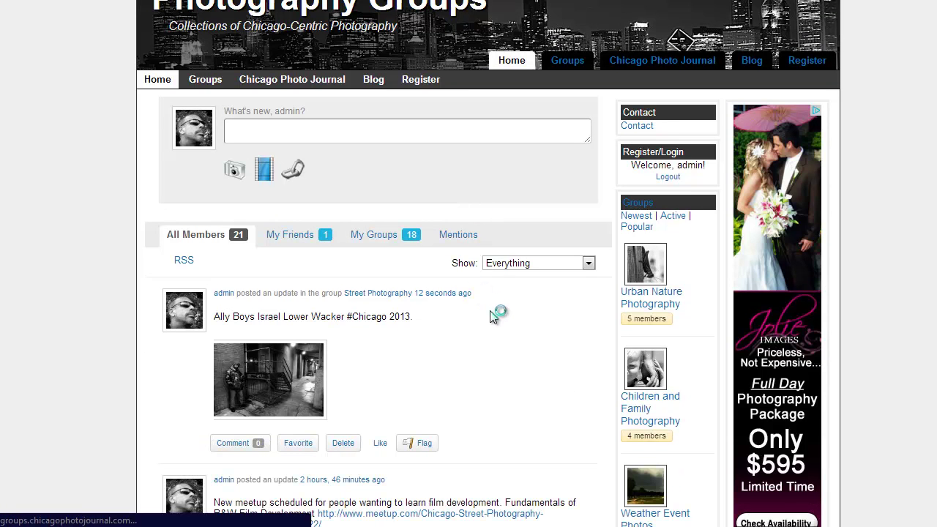
pyautogui.scroll(1, 492, 366)
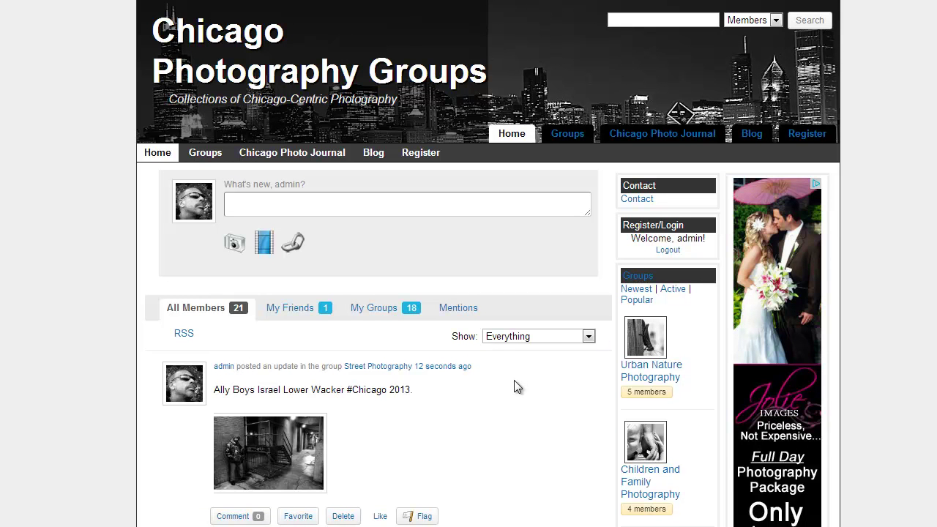
pyautogui.scroll(-1, 514, 380)
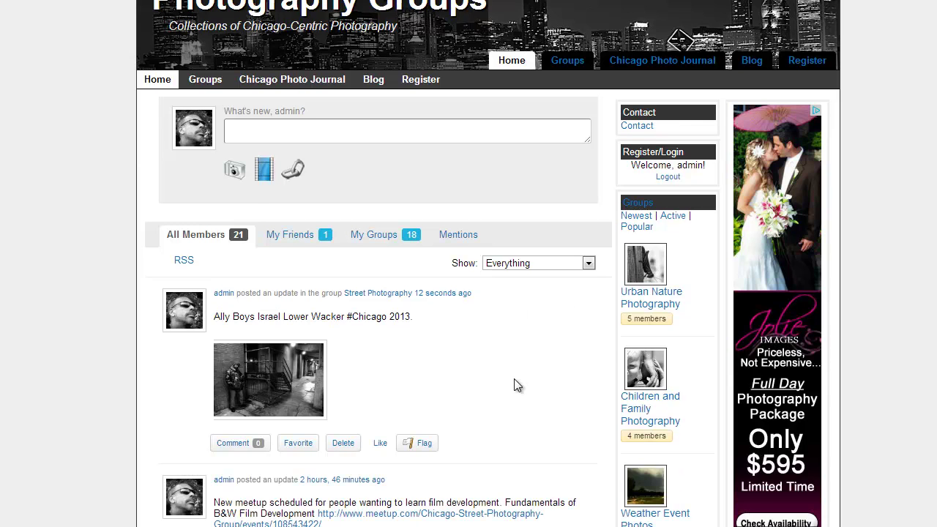
pyautogui.scroll(1, 514, 380)
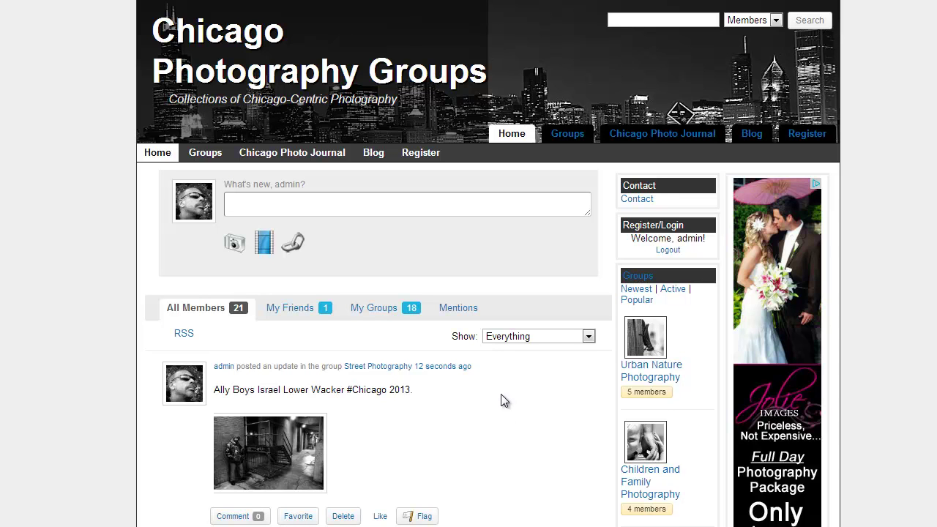
pyautogui.click(752, 133)
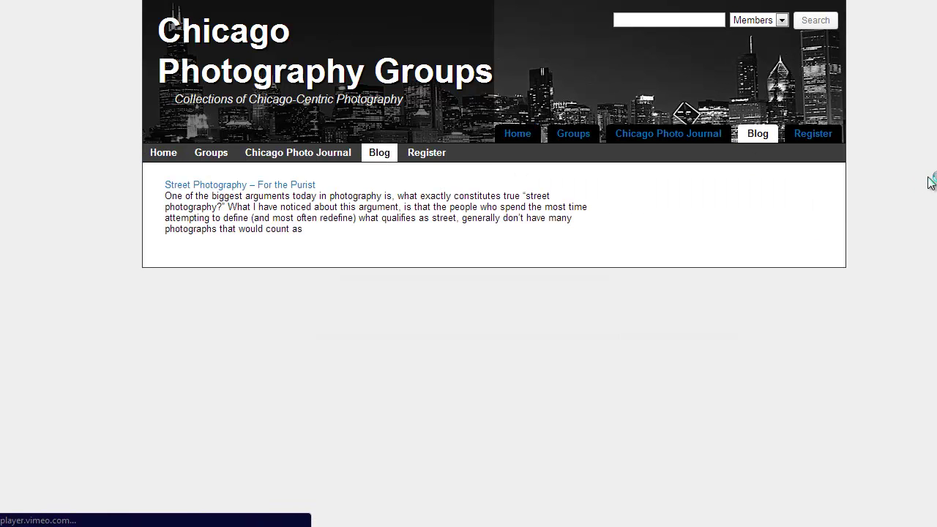
pyautogui.scroll(-1, 921, 184)
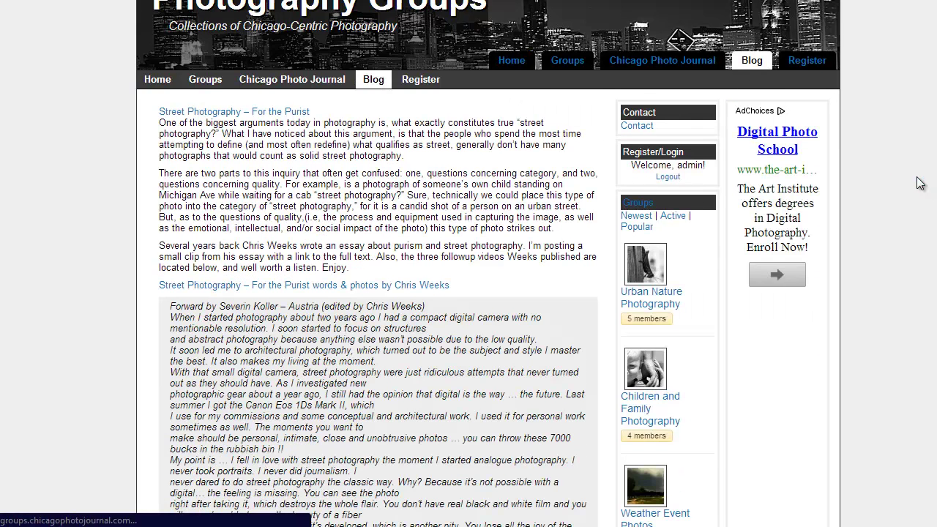
pyautogui.scroll(1, 919, 187)
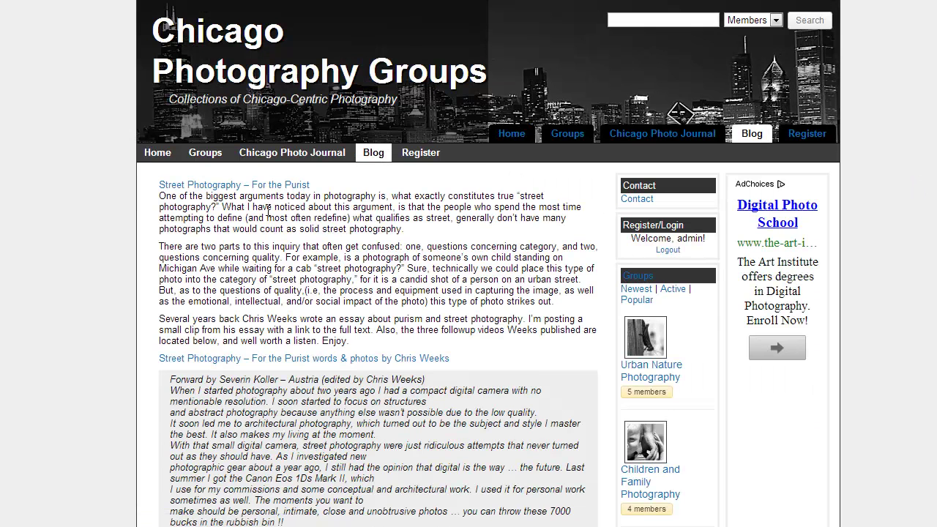
pyautogui.click(156, 152)
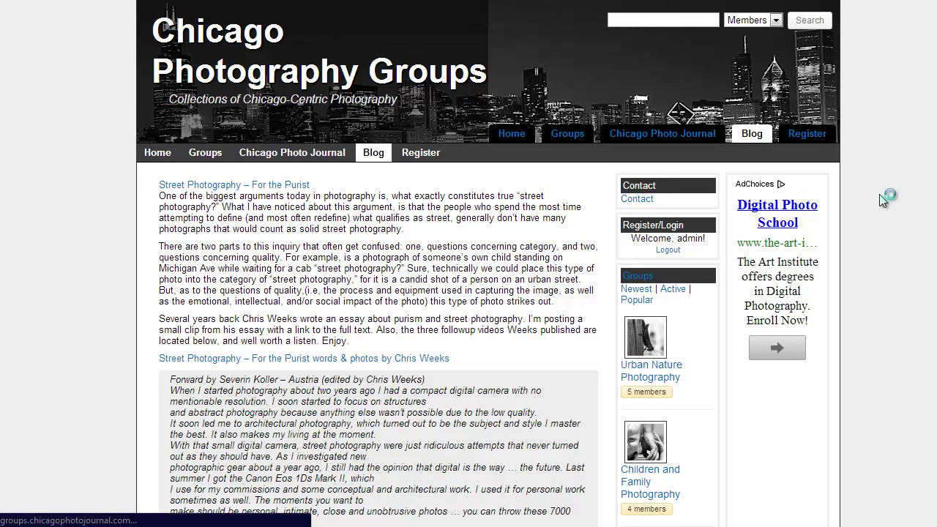